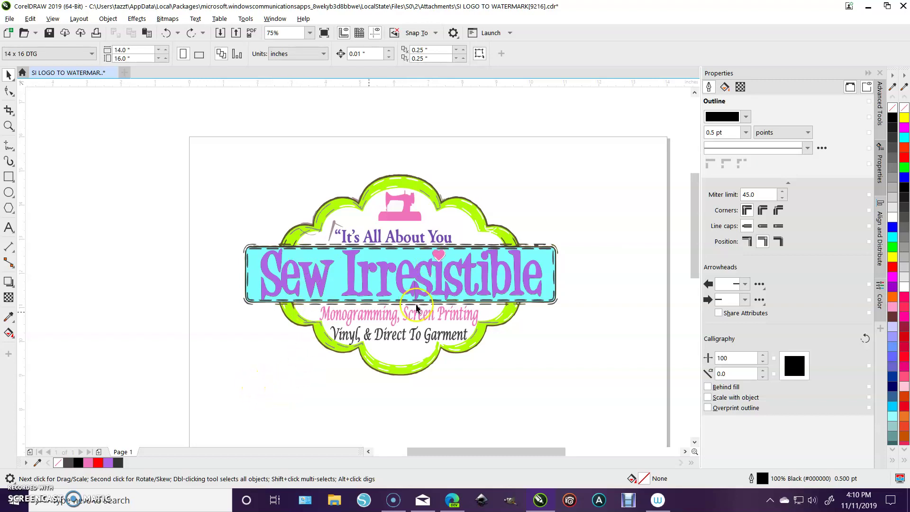
Select the 155-object Sew Irresistible logo group with the Pick tool
{"action": "left_click", "coordinate": [408, 278]}
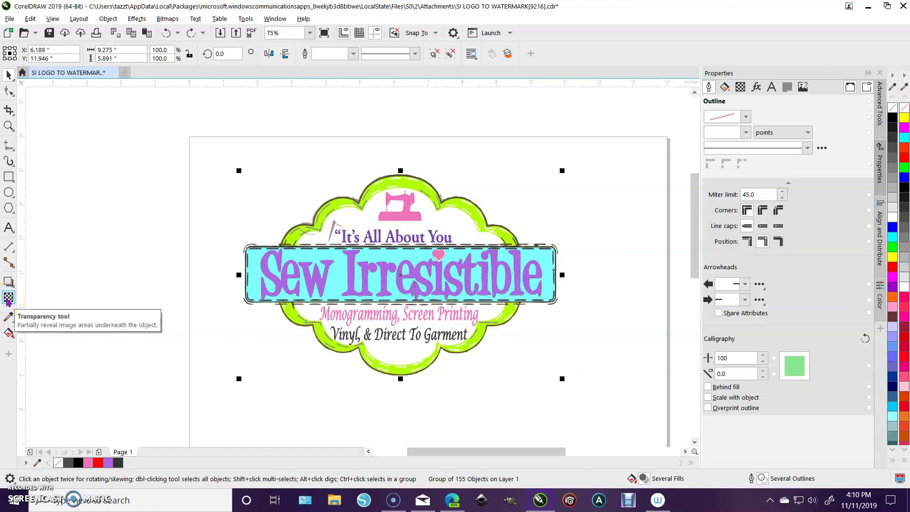
Apply uniform transparency of 83 to the logo group with the Transparency tool
{"action": "left_click", "coordinate": [9, 298]}
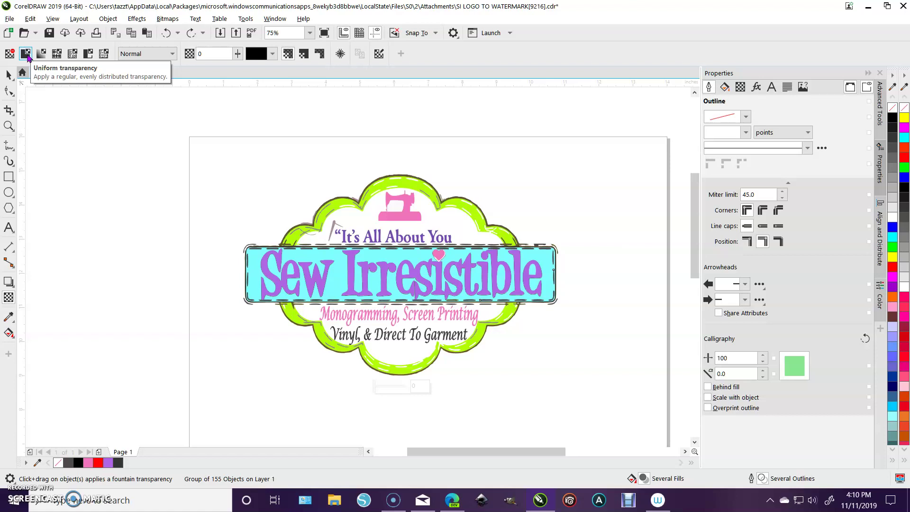
{"action": "left_click", "coordinate": [237, 55]}
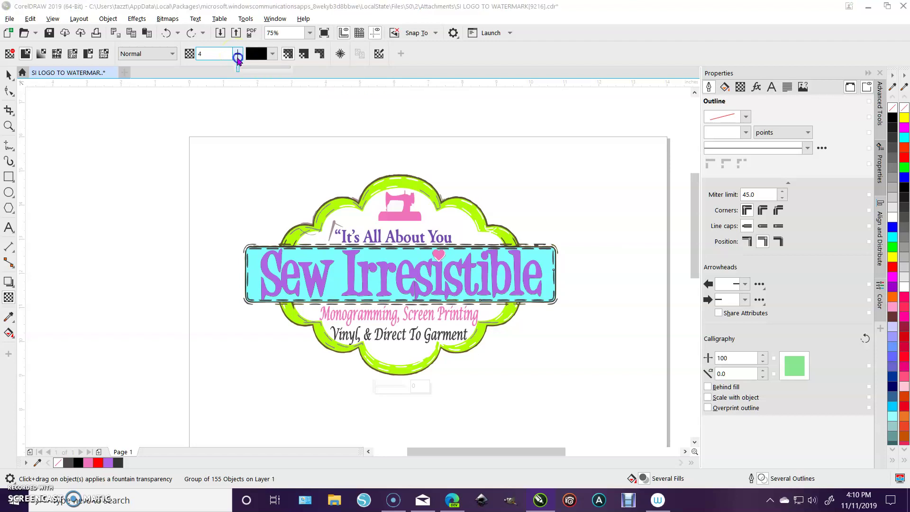
{"action": "left_click_drag", "start_coordinate": [242, 65], "coordinate": [282, 76]}
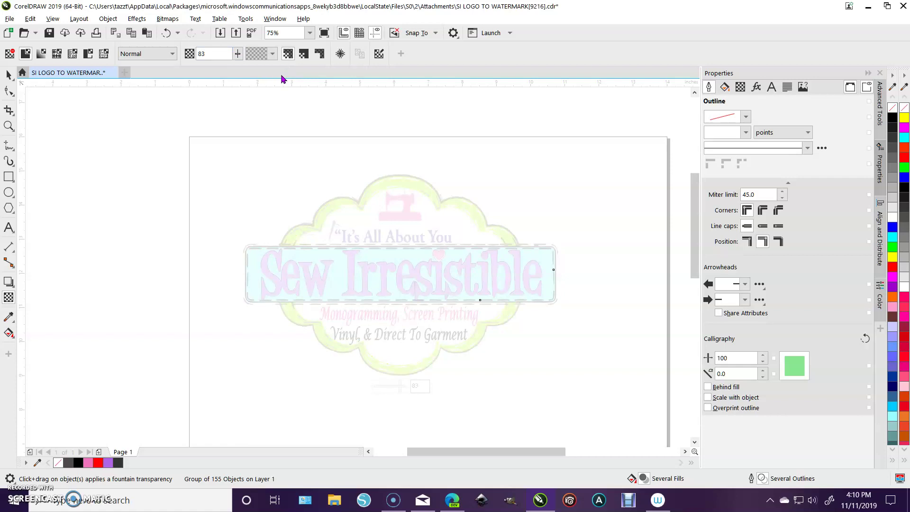
Undo the 83 transparency, fade the logo to 85, then launch Silhouette Studio
{"action": "left_click", "coordinate": [164, 33]}
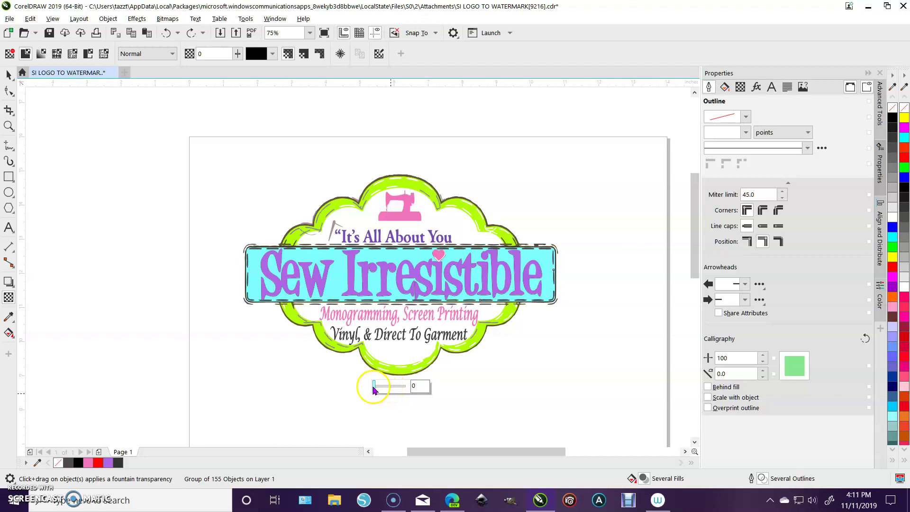
{"action": "left_click_drag", "start_coordinate": [375, 388], "coordinate": [402, 395]}
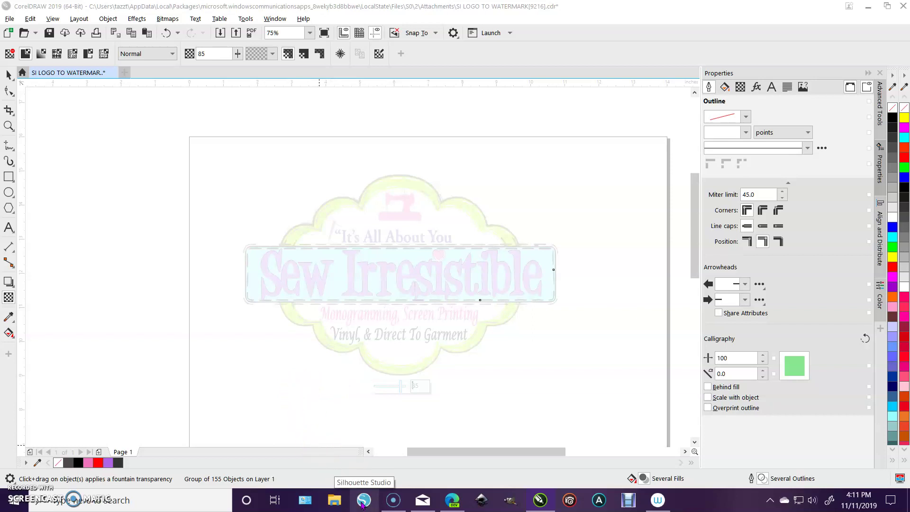
{"action": "left_click", "coordinate": [363, 501]}
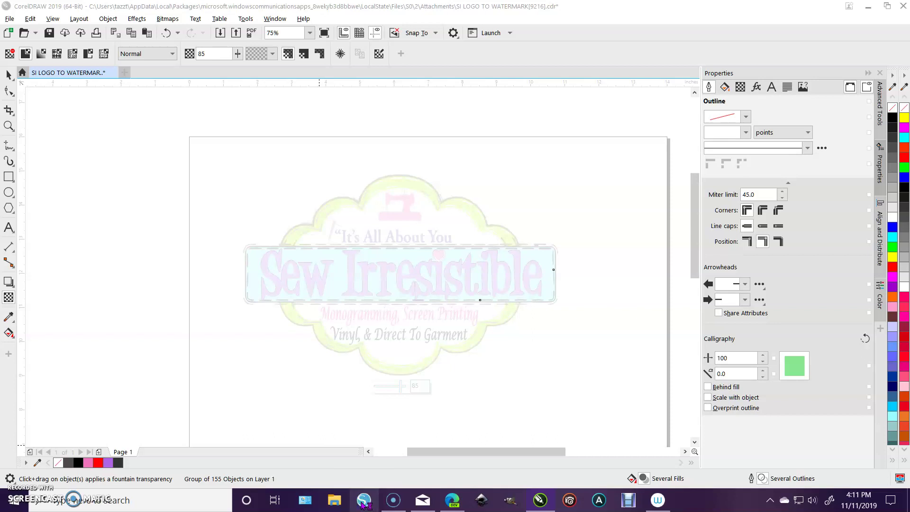